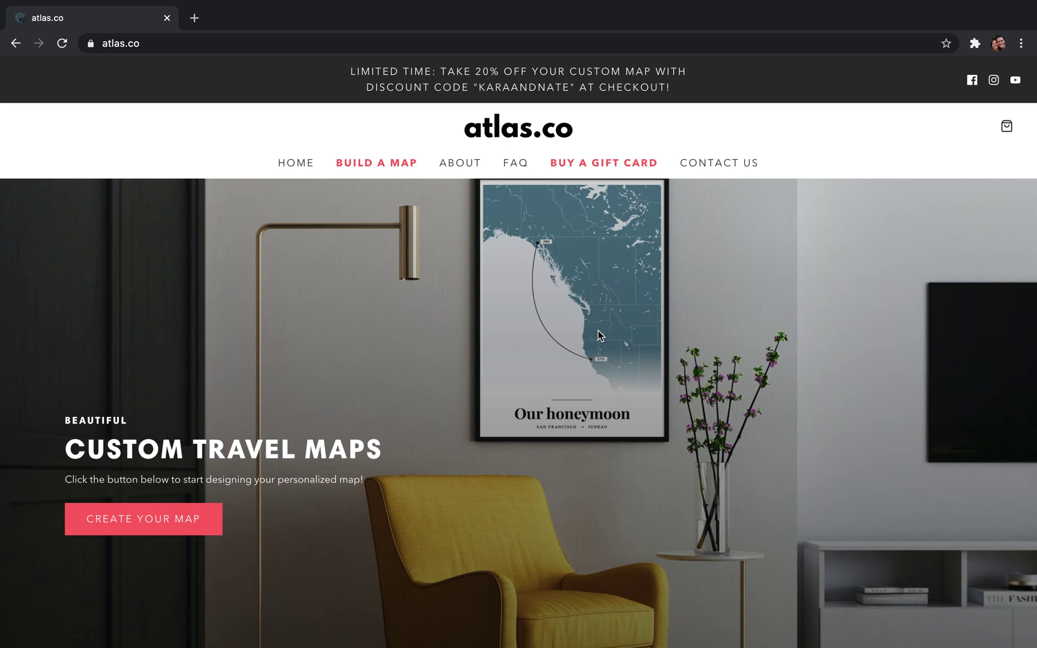
- Start a new Road Trip map, clearing the default New York City to Los Angeles trip
click(173, 521)
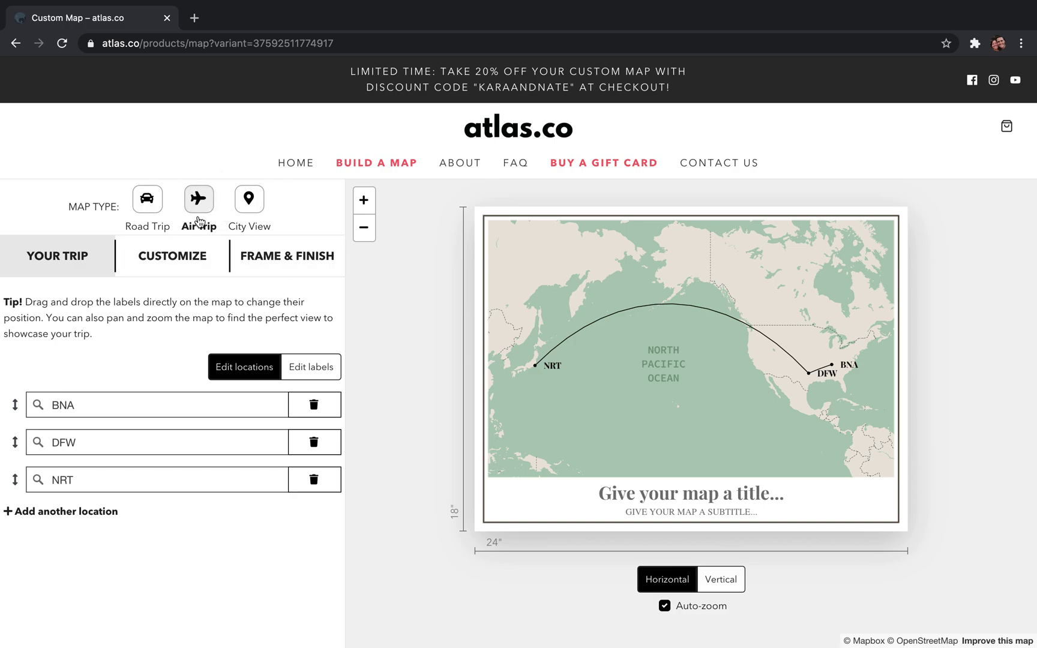
click(148, 209)
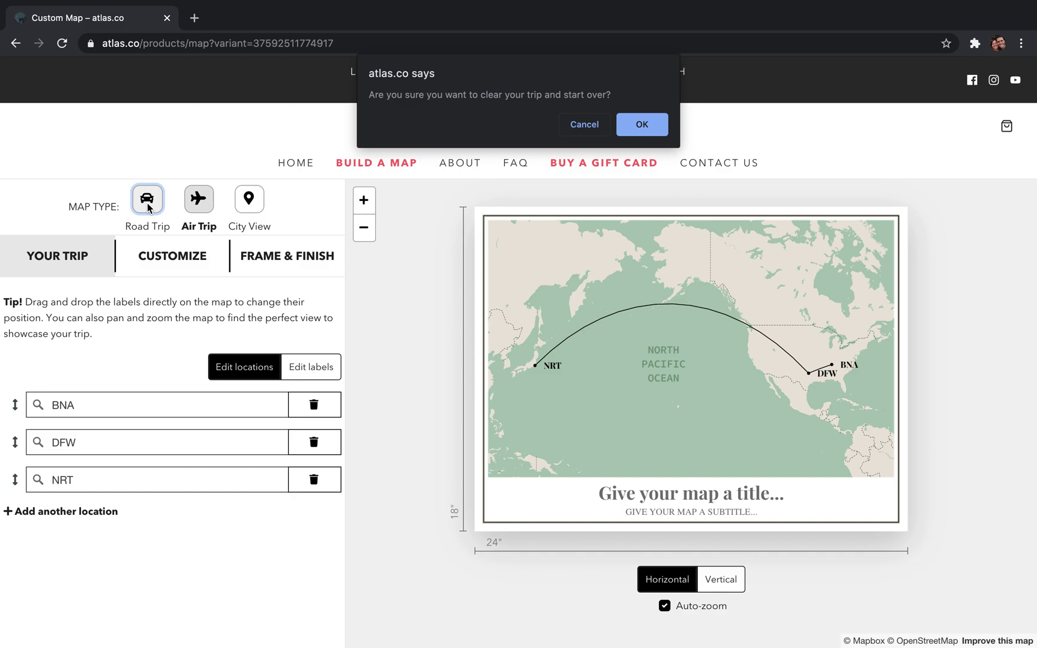
click(642, 125)
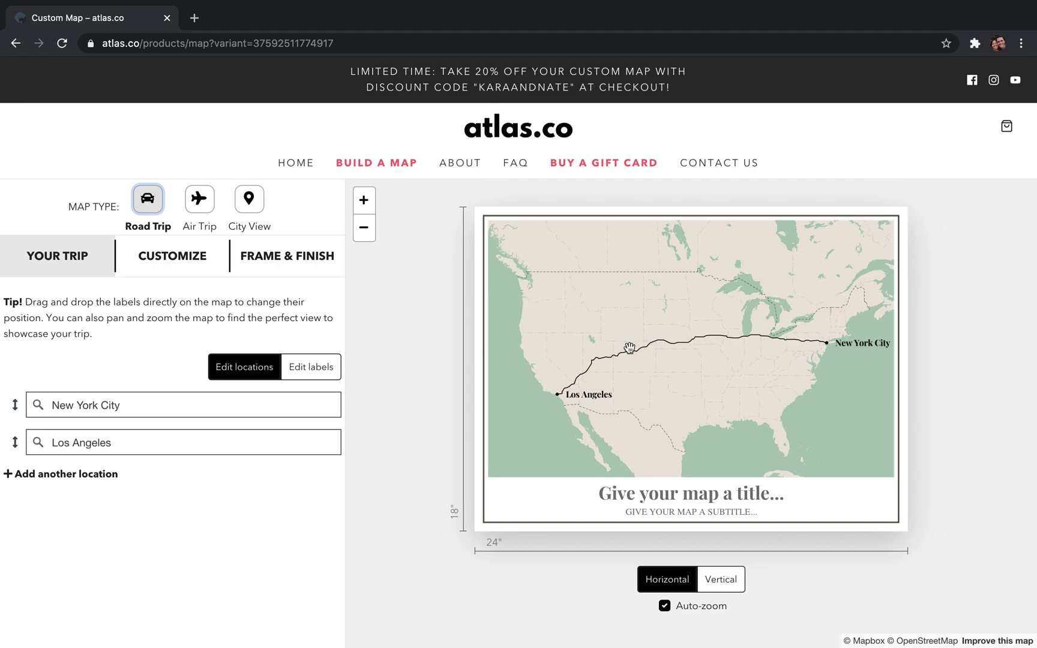
- Replace the New York City stop with Bainbridge Island, Washington
click(109, 404)
triple_click(109, 404)
text(bai)
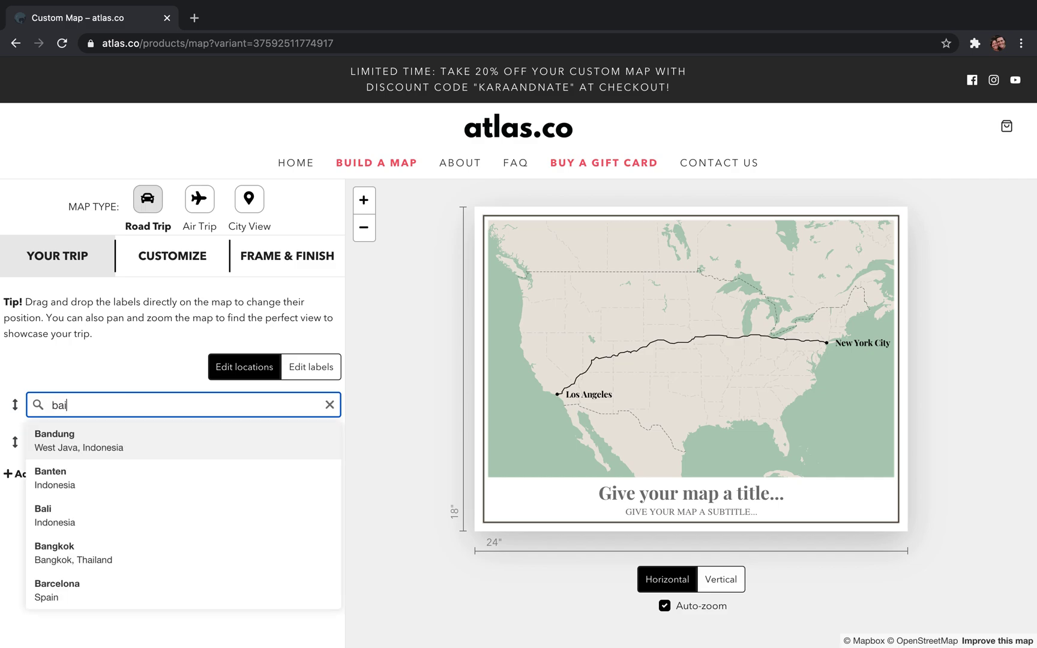
text(nbri)
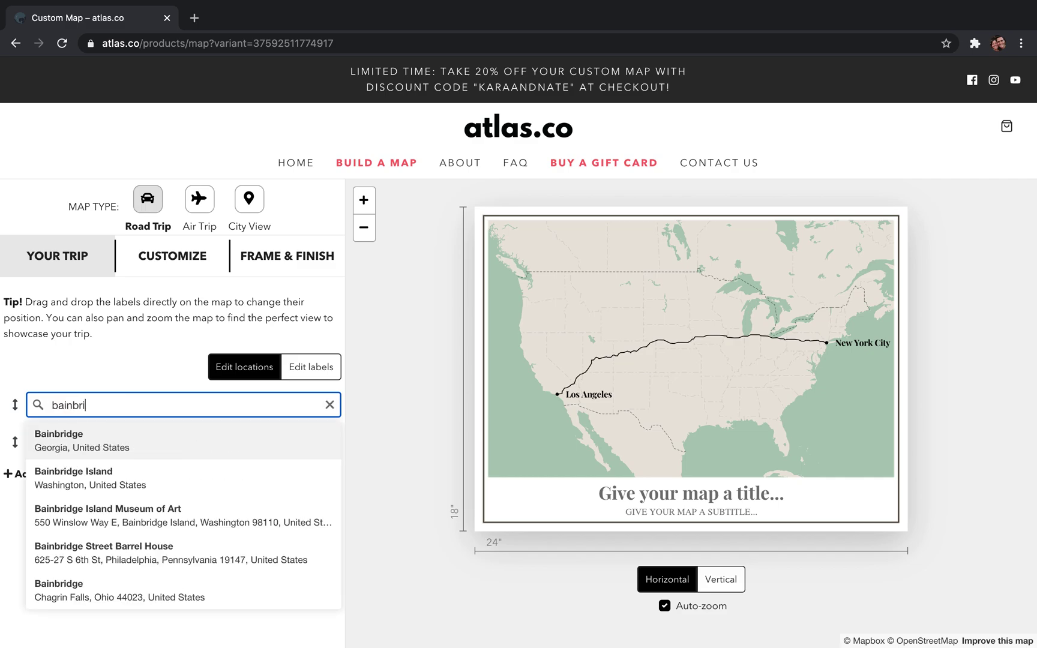
text(dge isla)
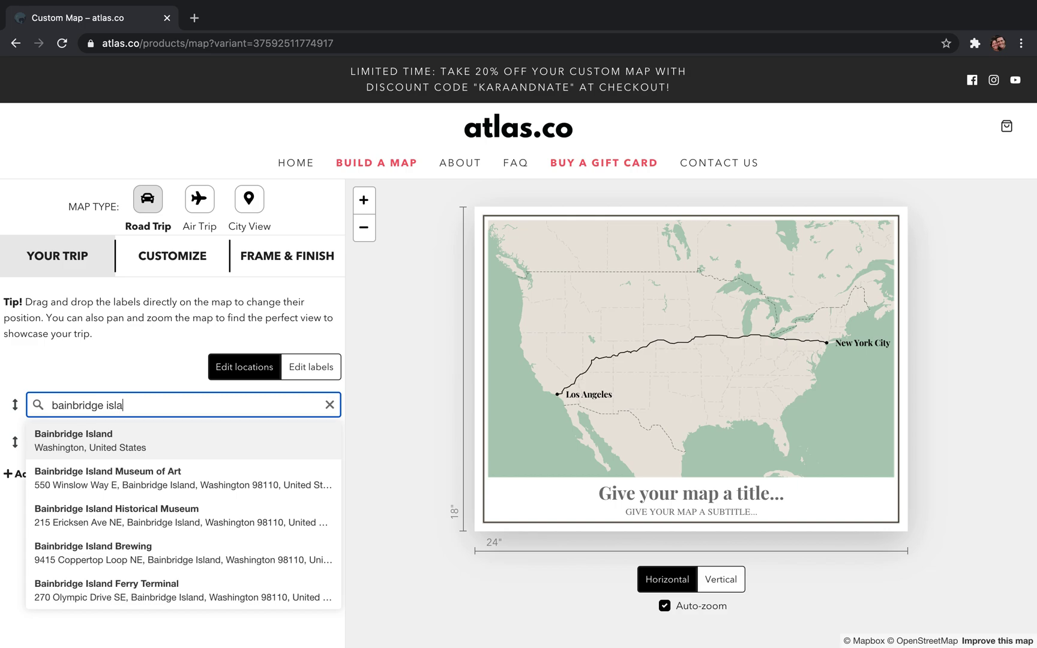
click(110, 430)
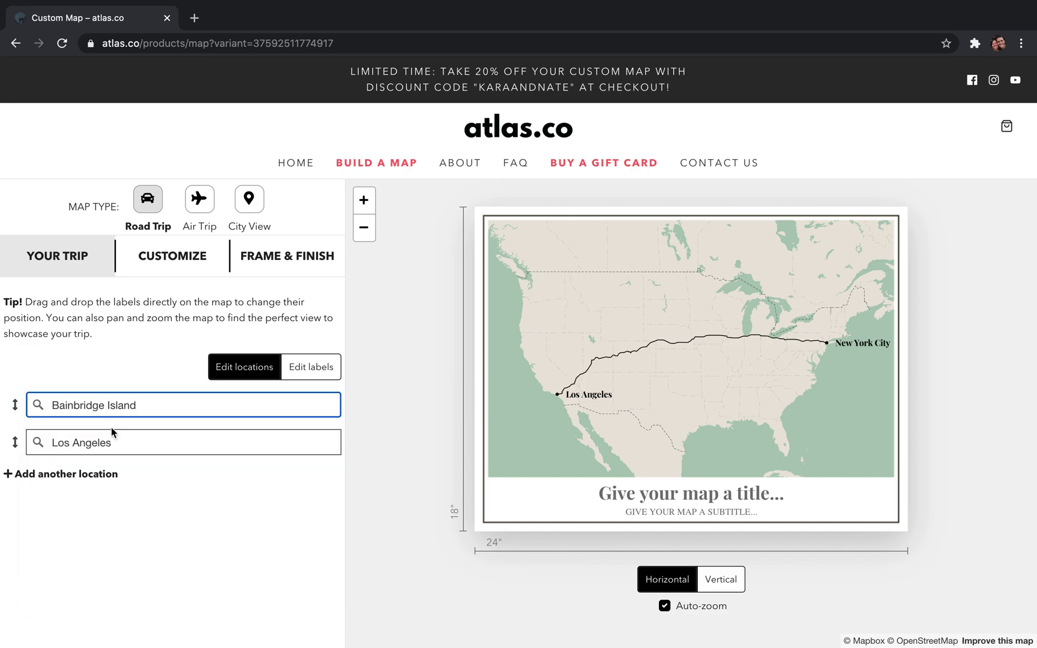
- Replace Los Angeles with Port Angeles, Washington and add a third location slot
triple_click(124, 447)
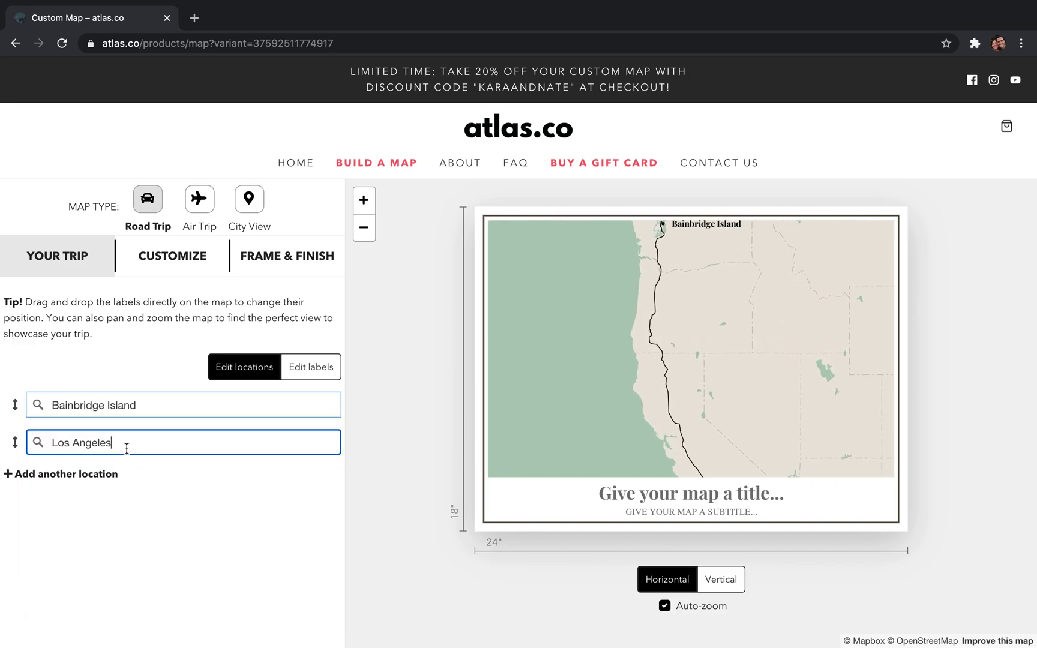
text(port angeles)
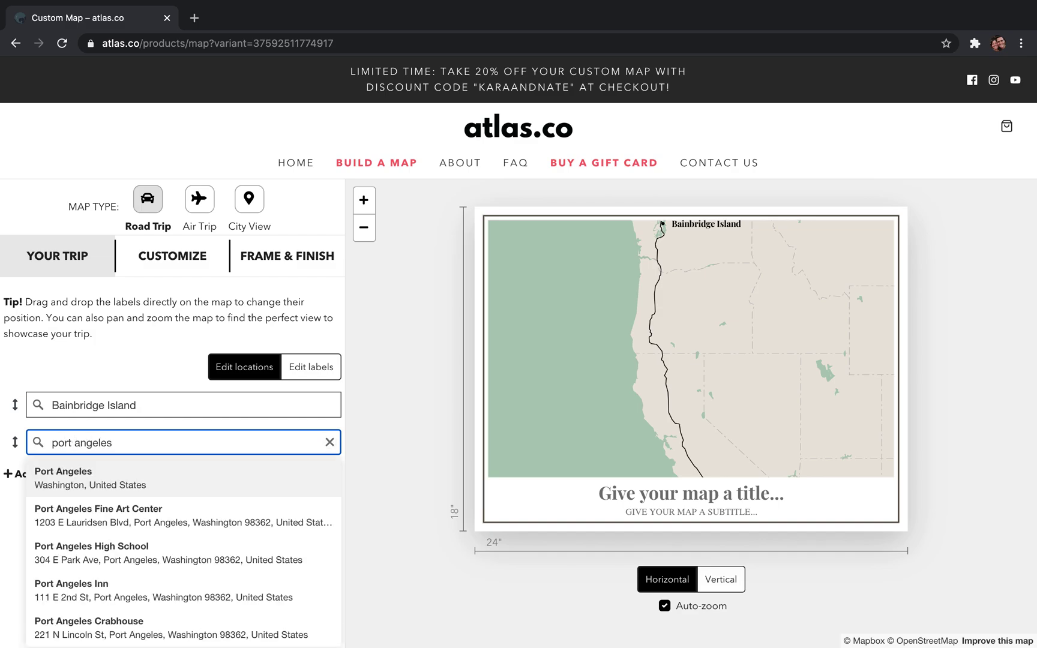
click(167, 472)
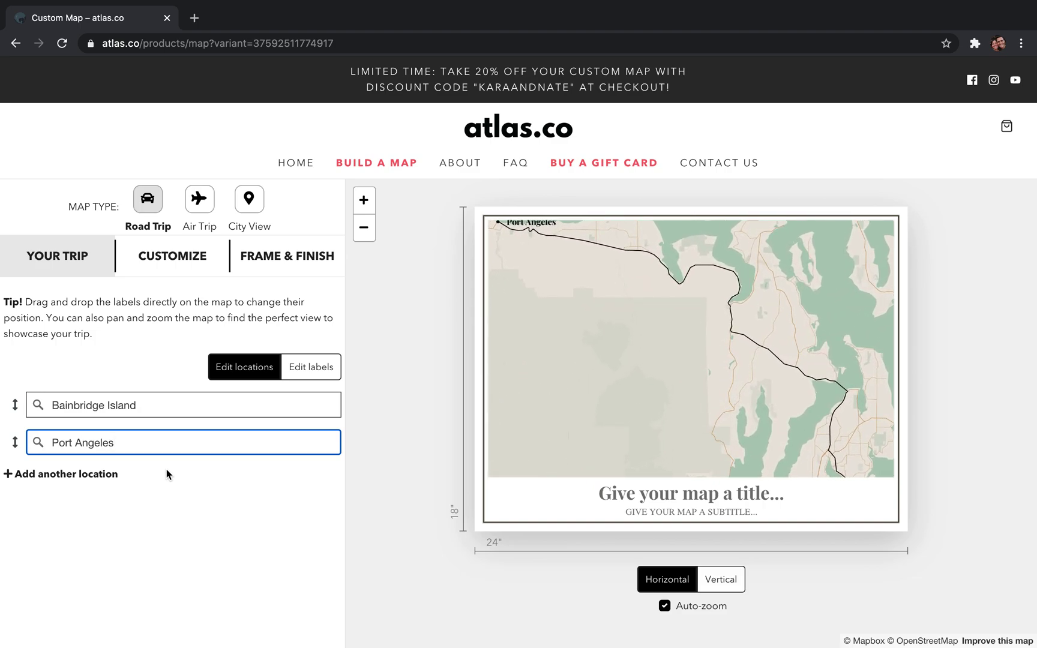
click(84, 473)
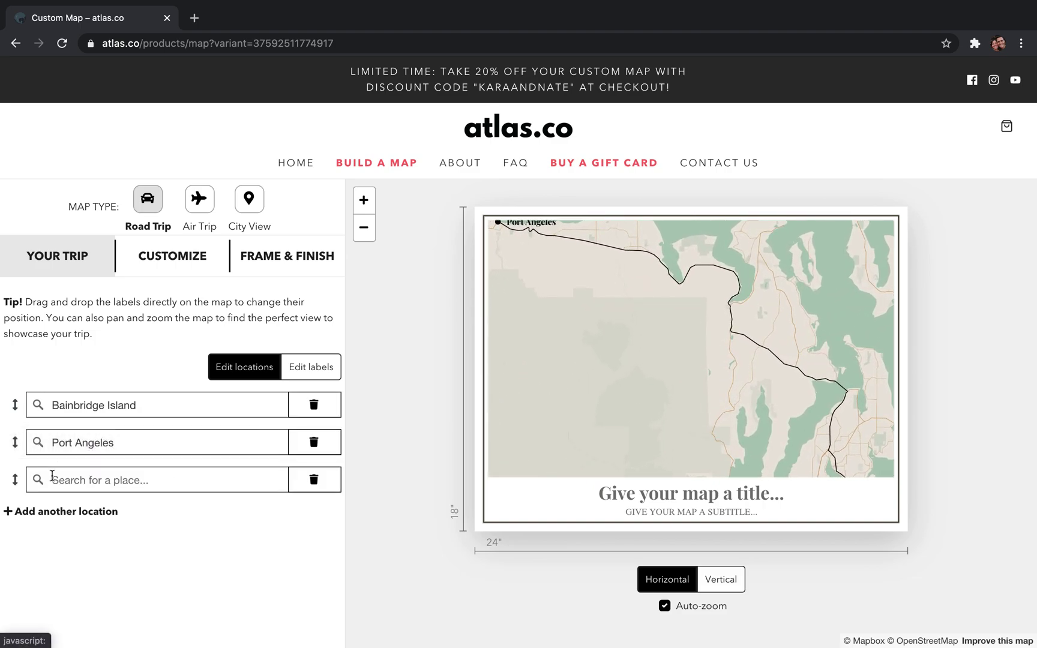
- Search 'forks' in the third stop and select Forks, Washington
click(87, 474)
text(forks)
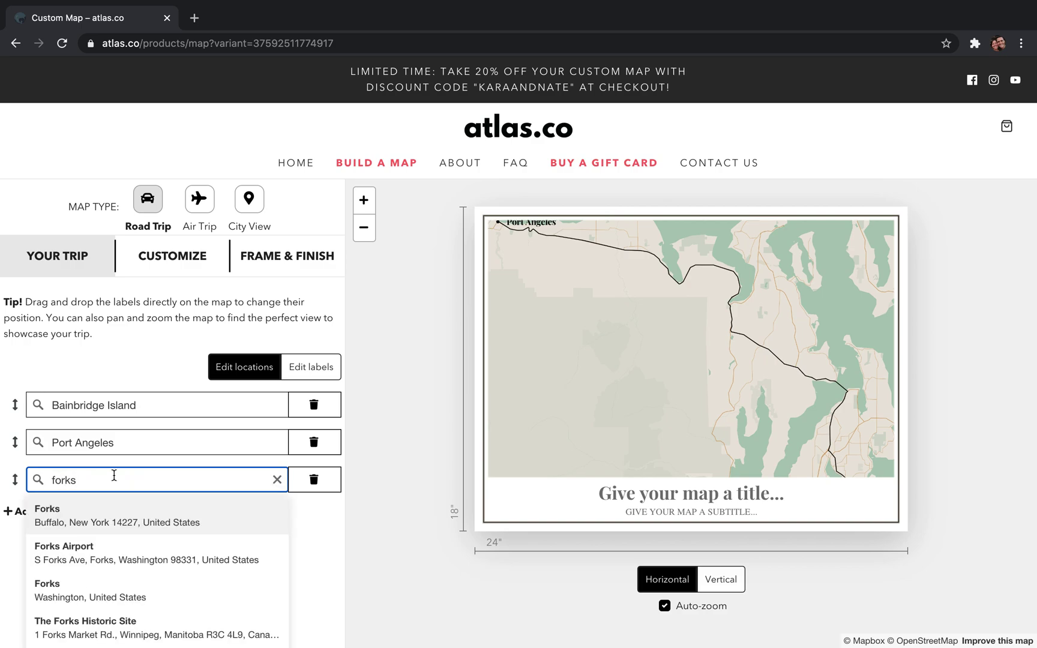
click(93, 589)
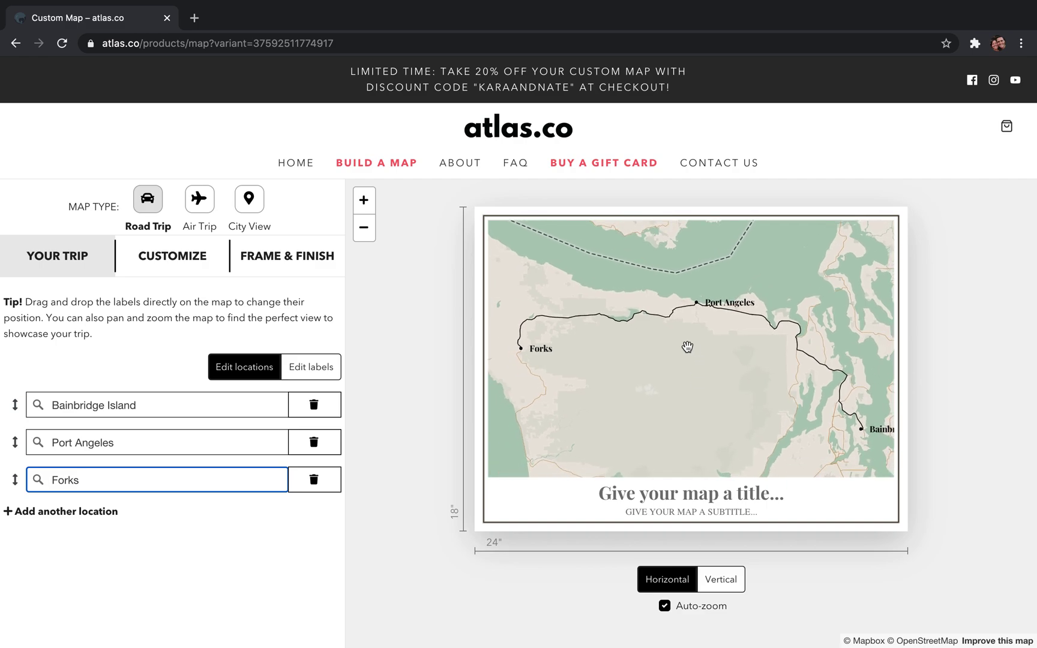
- Pan and zoom the map until Bainbridge Island, Port Angeles and Forks all fit
drag(711, 355, 671, 348)
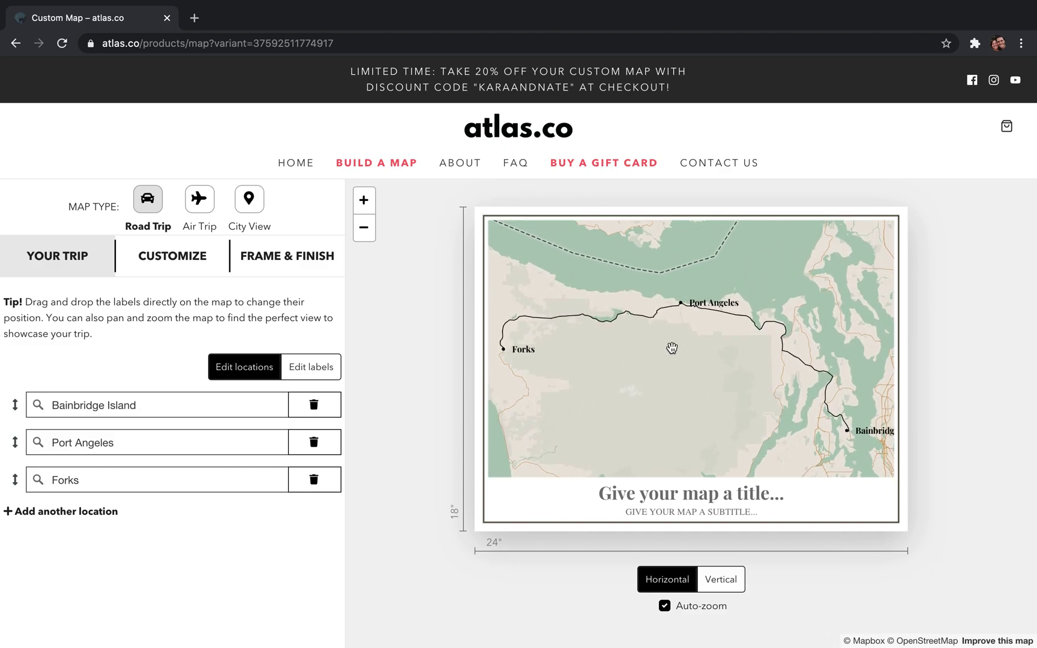
click(363, 228)
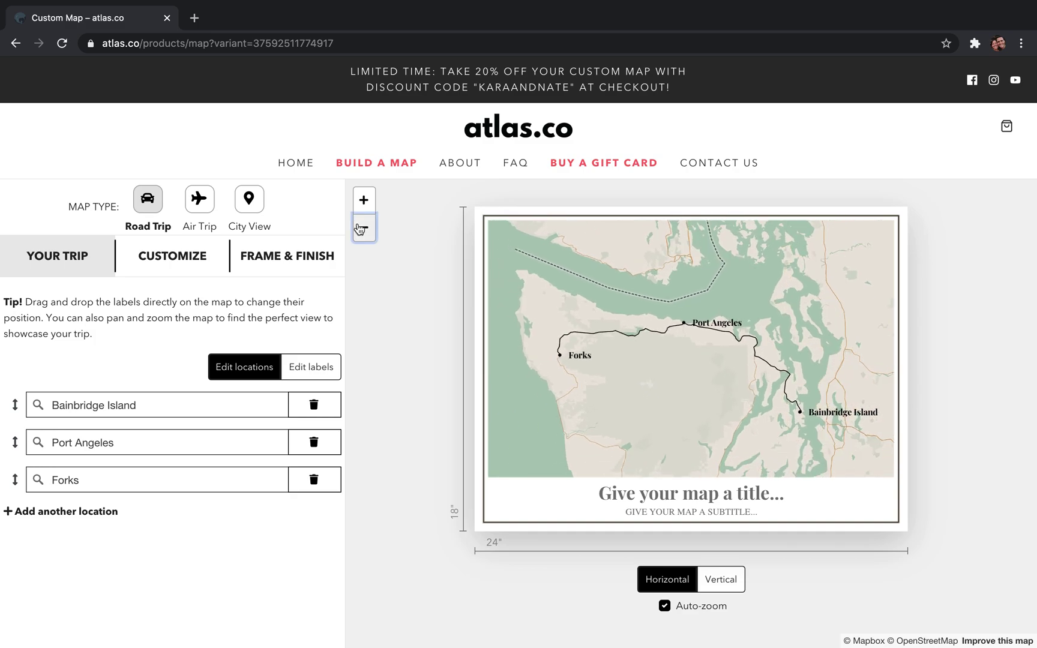
click(363, 200)
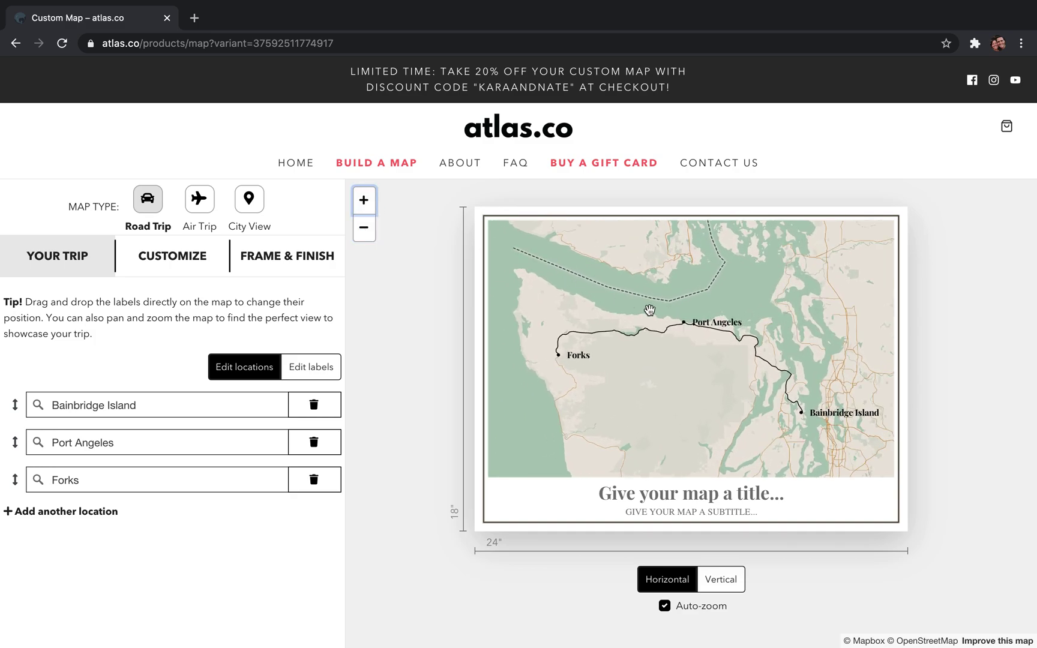
scroll(687, 343, up, 3)
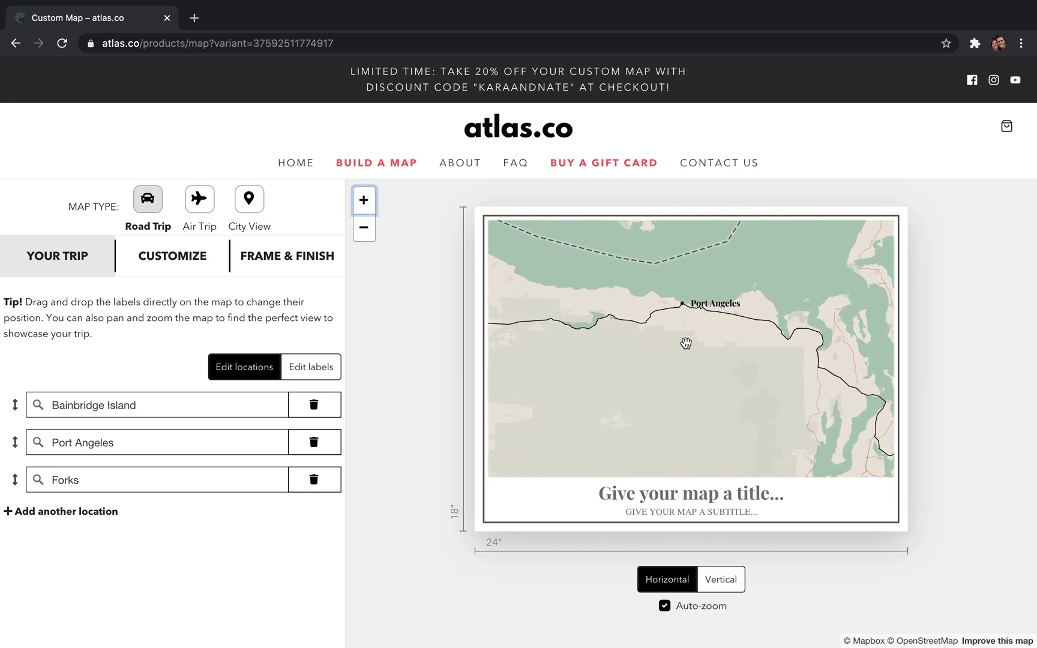
scroll(686, 343, down, 3)
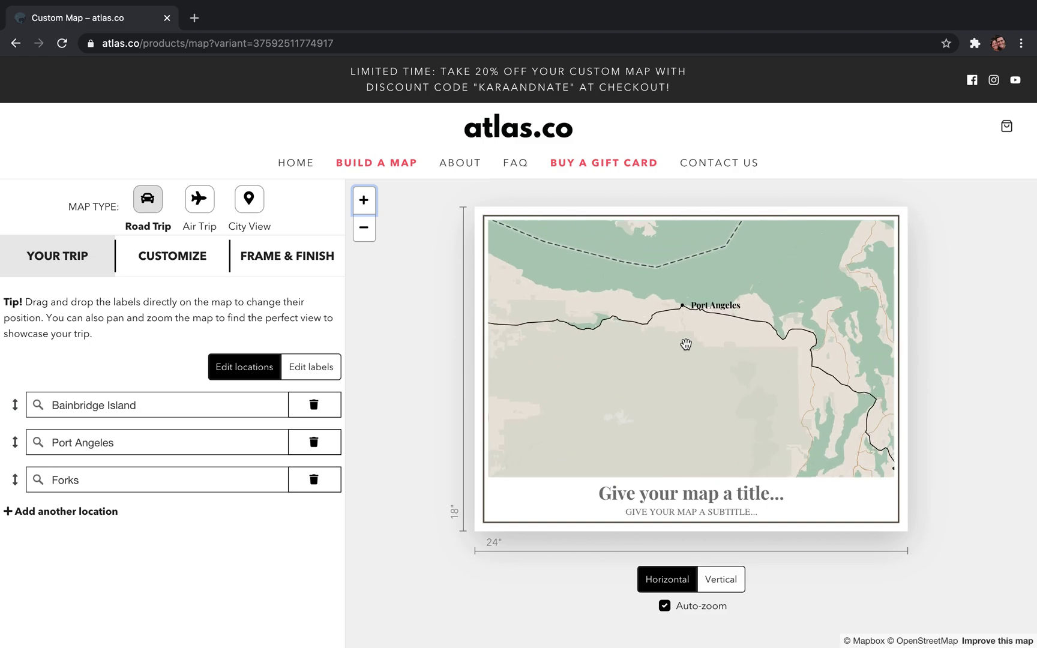
scroll(686, 344, down, 2)
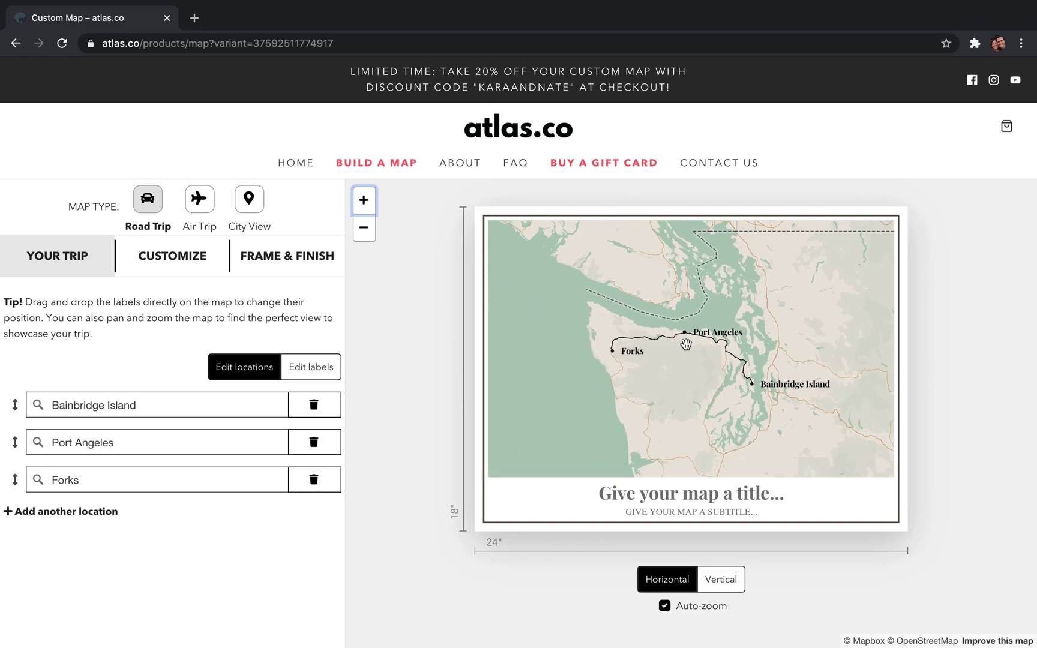
scroll(686, 344, up, 2)
scroll(687, 344, up, 2)
scroll(687, 344, down, 2)
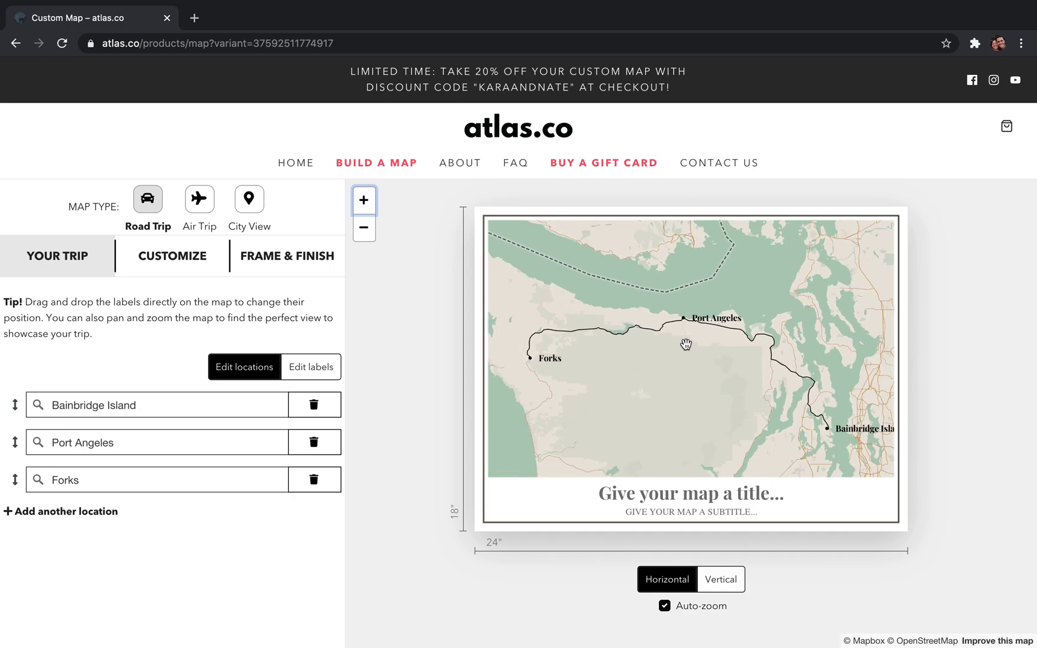
- Re-centre the route, placing Port Angeles's label above its point and Forks's label to the left
drag(676, 363, 678, 387)
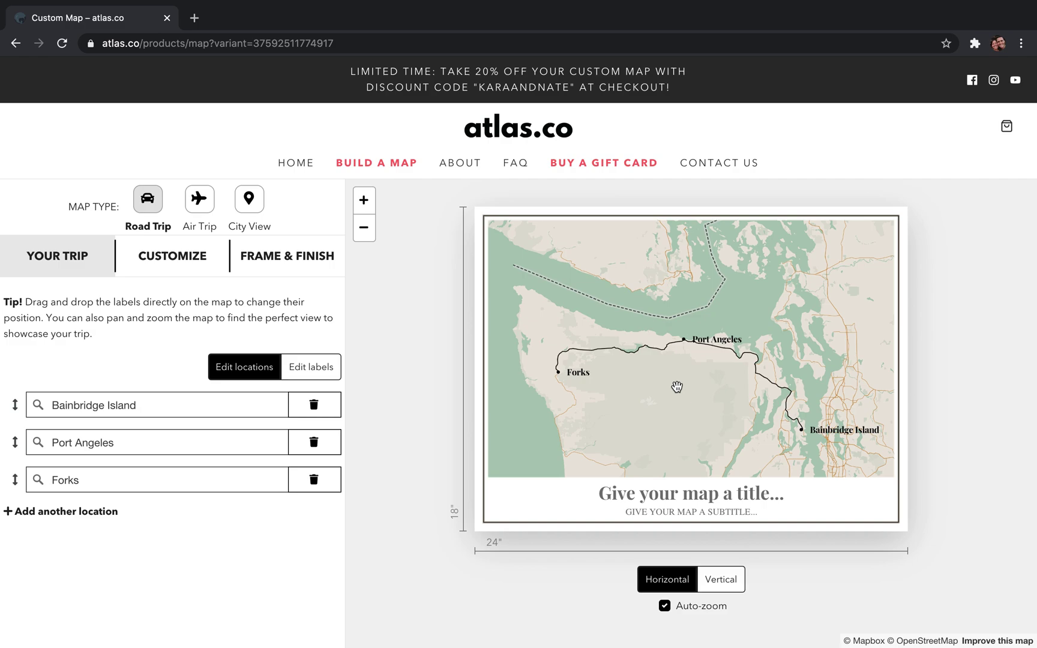
drag(695, 396, 683, 368)
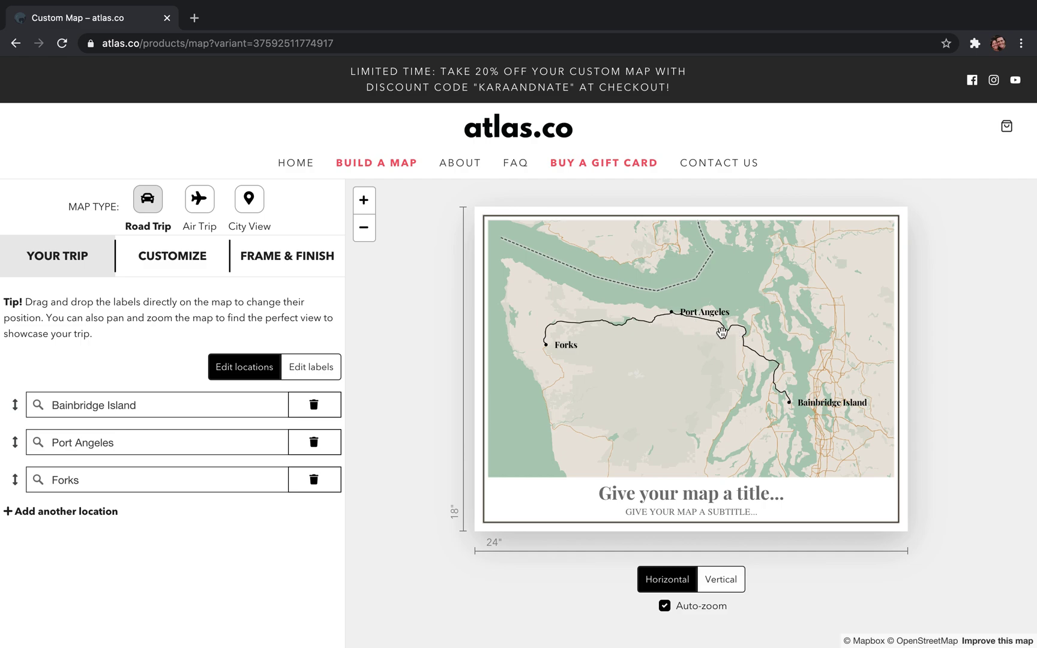
drag(706, 311, 656, 303)
drag(570, 347, 509, 344)
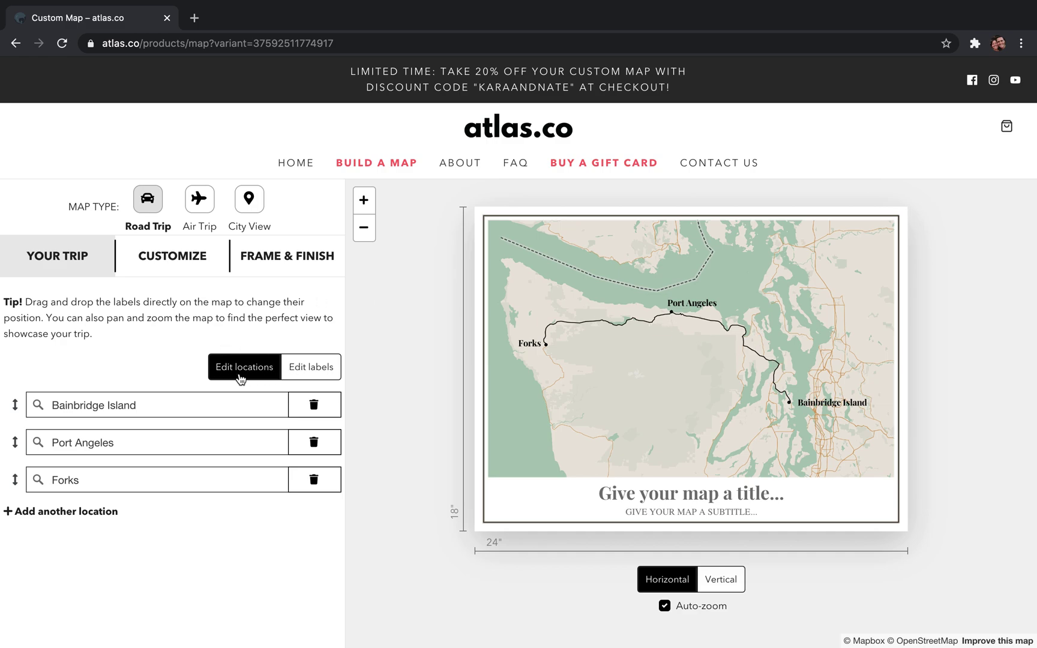
- Shorten the Bainbridge Island label to 'Bainbridge', reposition it, and clear the Port Angeles label
click(307, 373)
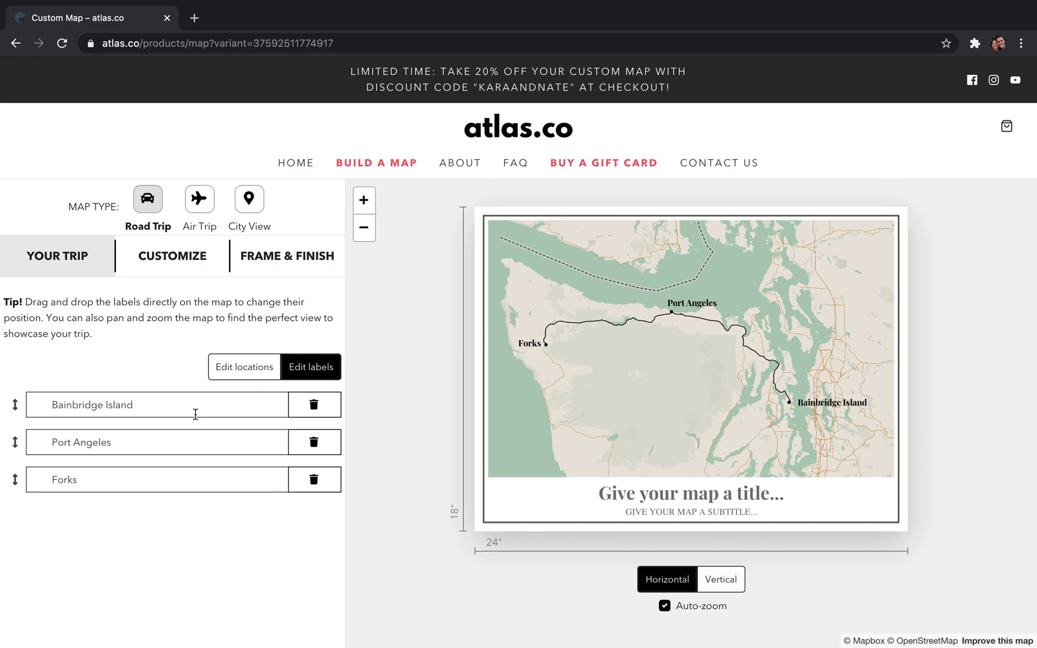
click(174, 409)
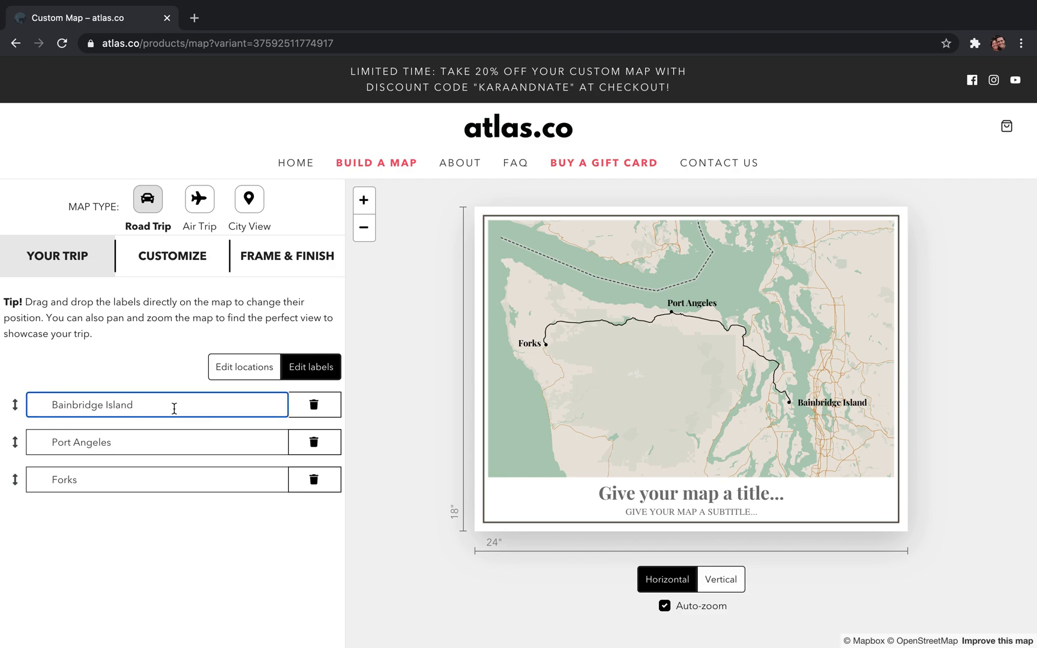
key(BackSpace)
key(BackSpace)
key(BackSpace)
key(BackSpace)
key(BackSpace)
key(BackSpace)
key(BackSpace)
drag(822, 401, 787, 402)
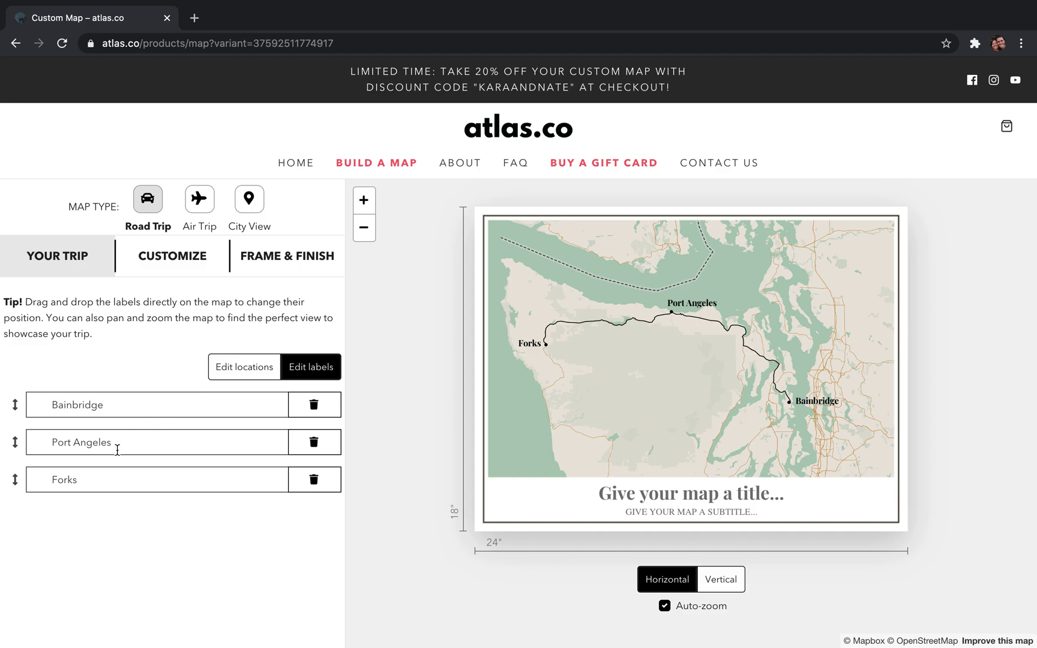
triple_click(123, 445)
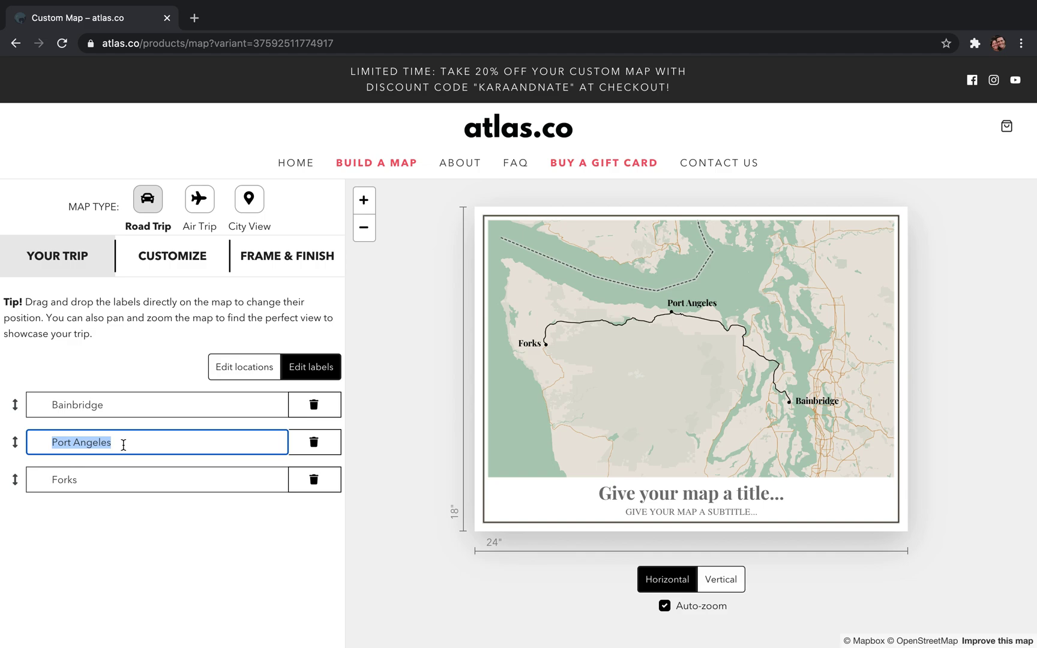
key(BackSpace)
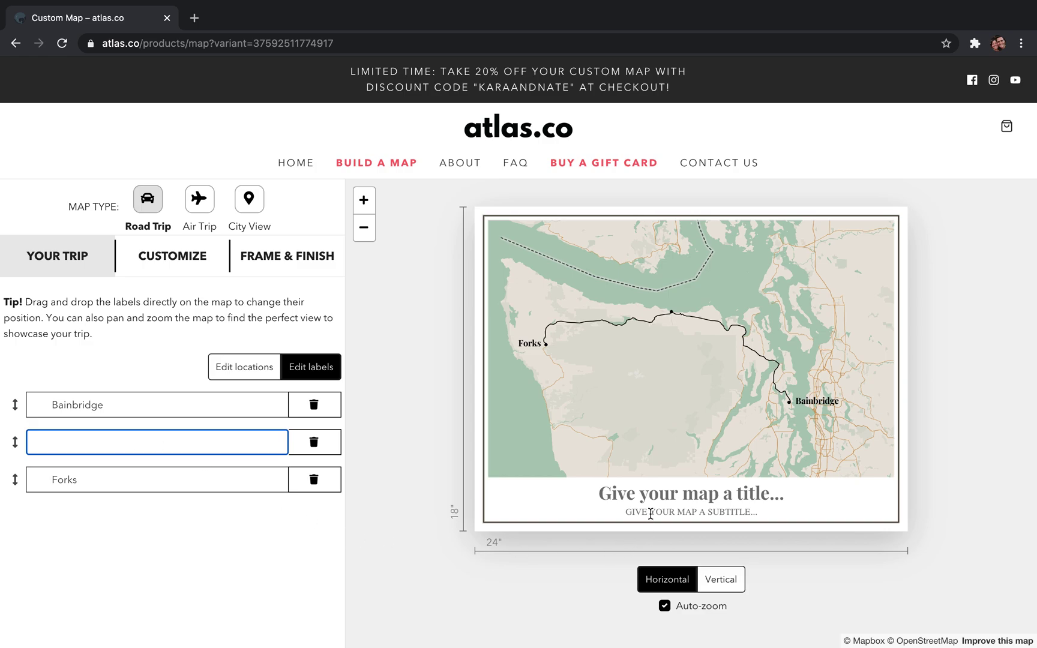
- Enter 'ROAD TRIP 2020' as the poster title and 'MILES DRIVEN: 343' as its subtitle
click(675, 494)
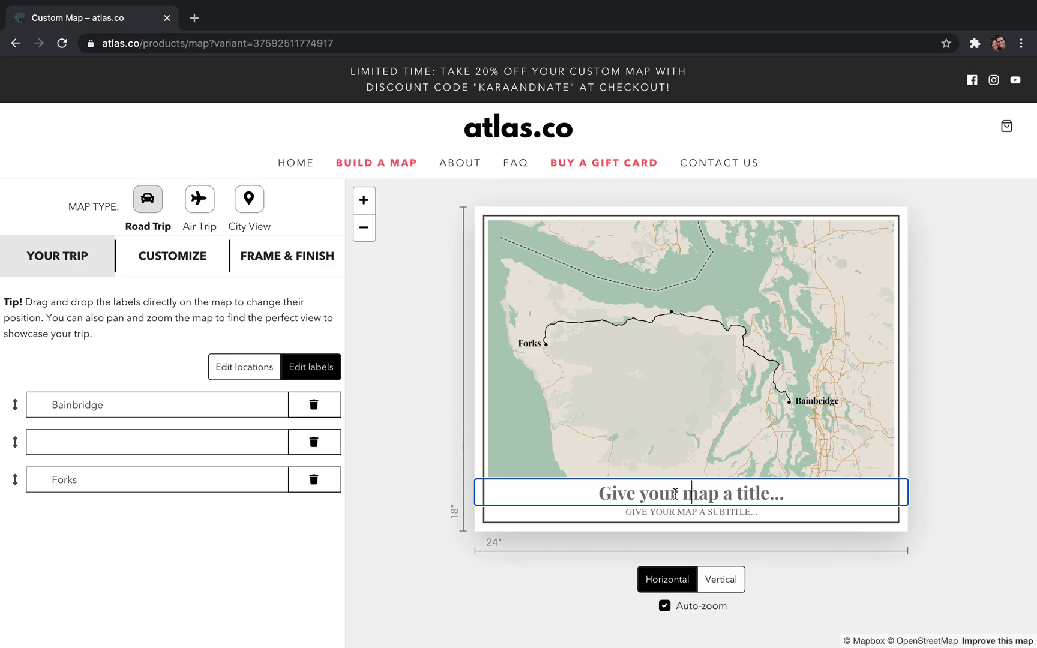
text(RO)
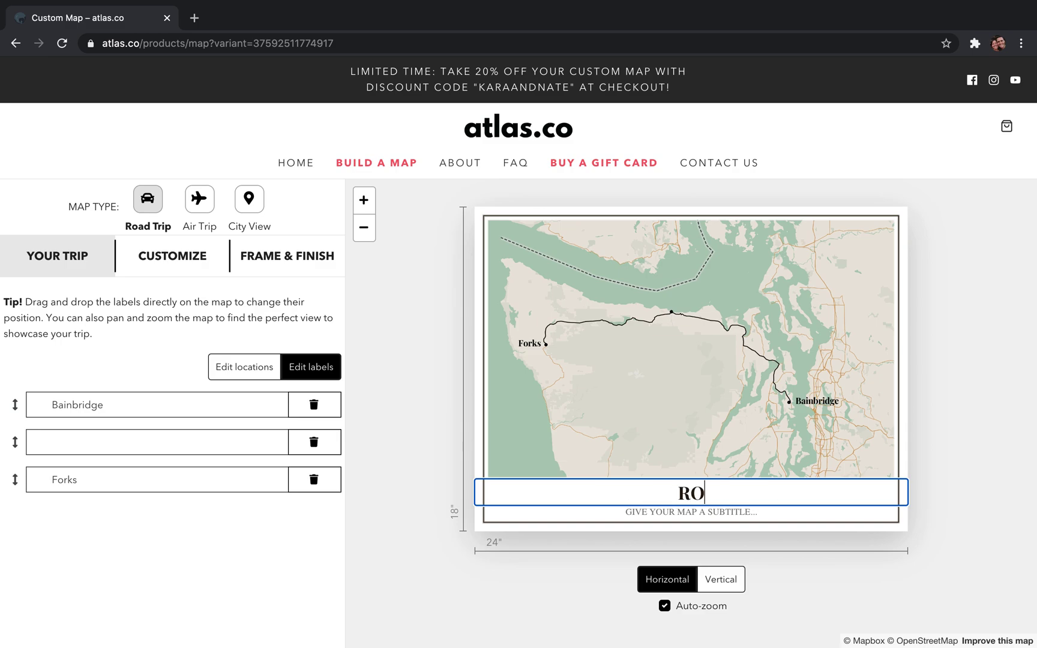
text(AD TRIP @@@)
key(BackSpace)
key(BackSpace)
key(BackSpace)
text(2020)
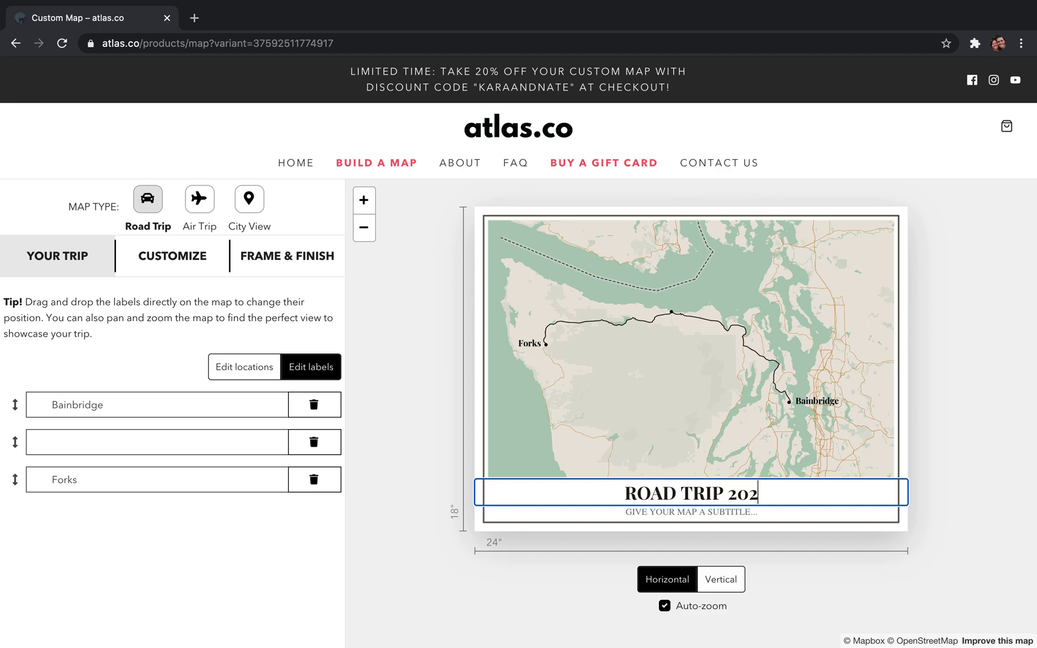
click(692, 507)
text(MILES DRIVE)
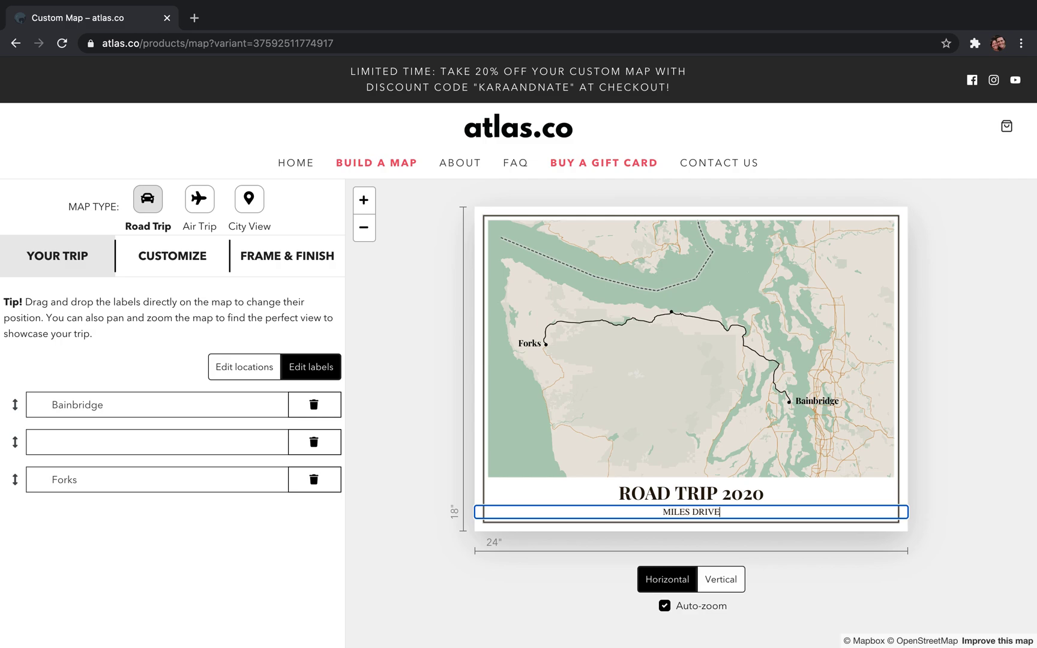
text(N: 343)
- Compare Vertical orientation, settle on Horizontal, and zoom the map out slightly
click(726, 580)
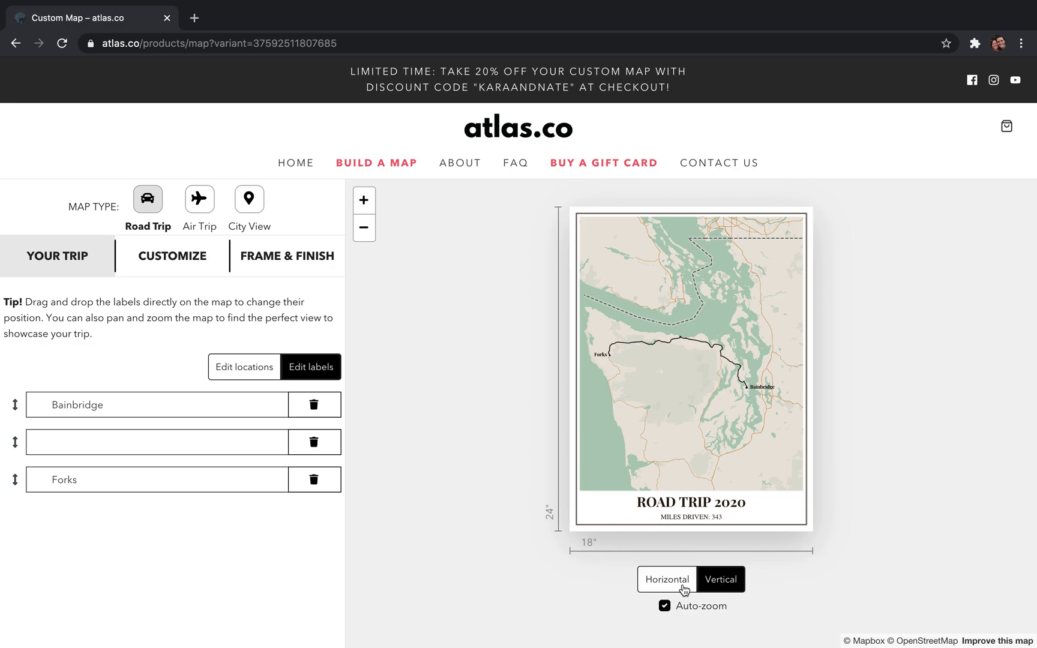
click(683, 585)
click(701, 588)
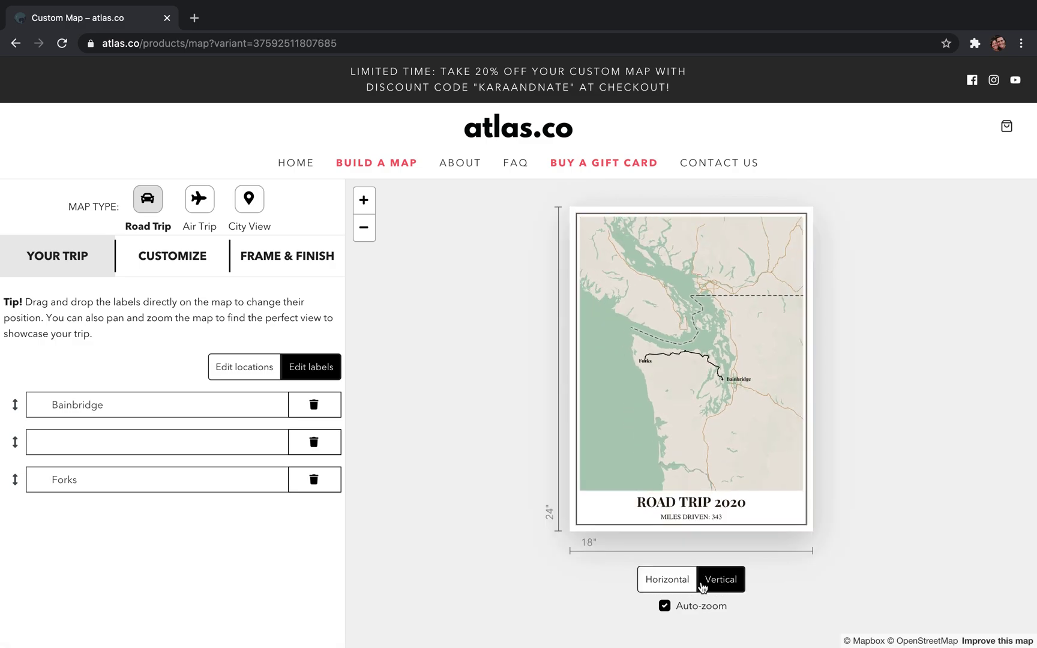
click(667, 582)
scroll(710, 342, up, 3)
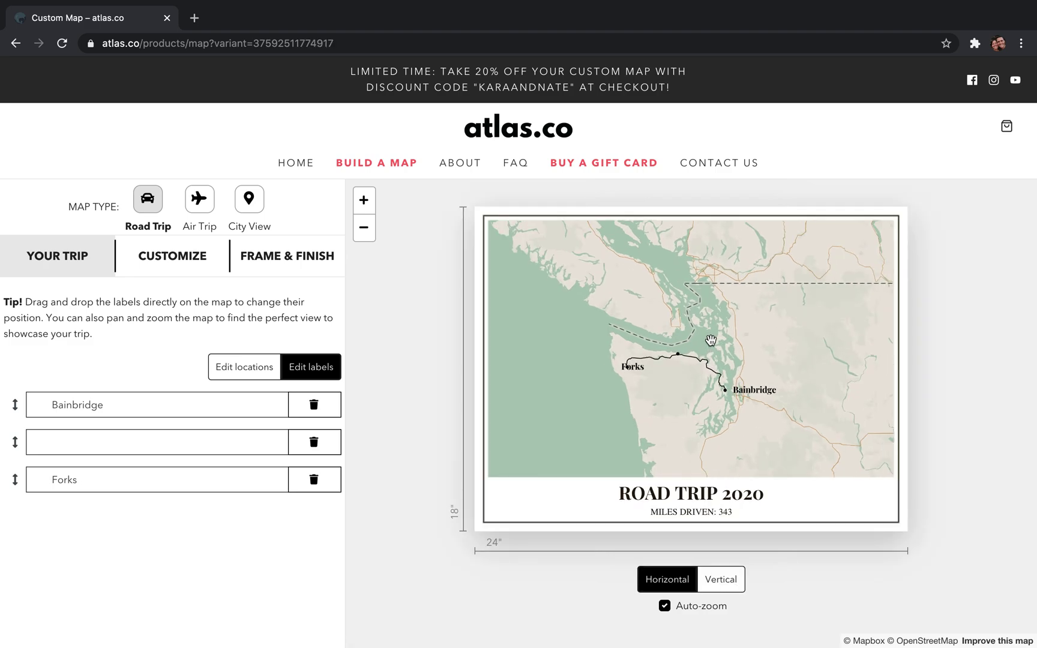